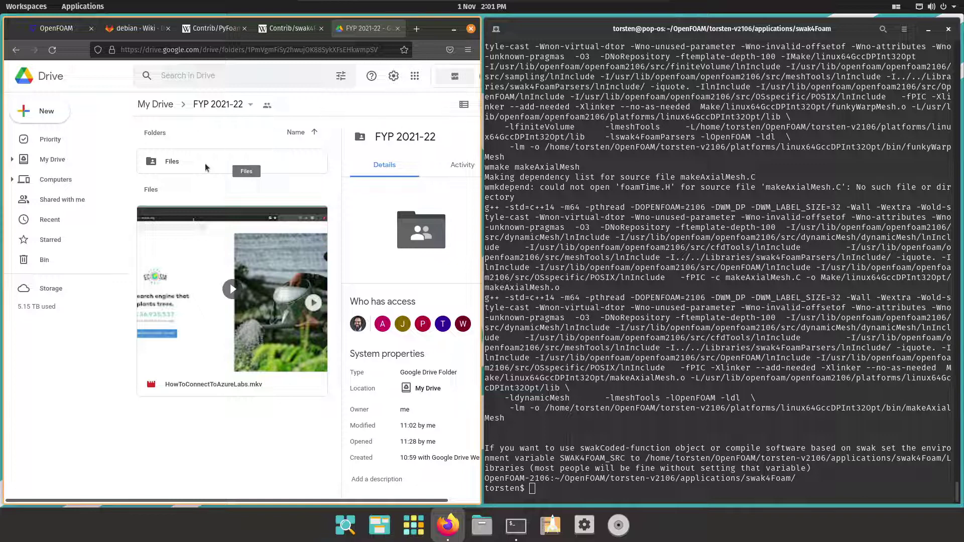
Open the Files folder in FYP 2021-22 to reveal haemoFoam-0.1-master.zip
{"action": "left_click", "coordinate": [205, 167]}
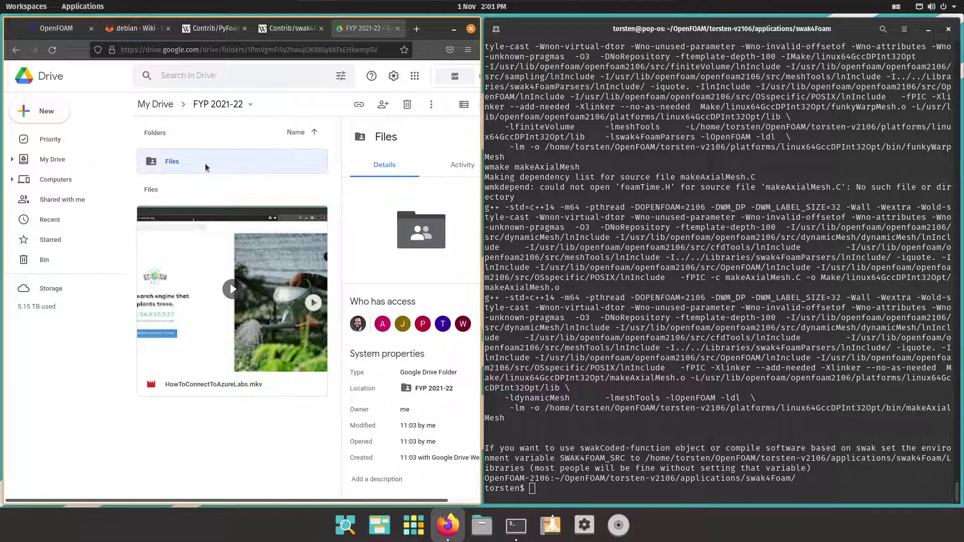
{"action": "double_click", "coordinate": [206, 168]}
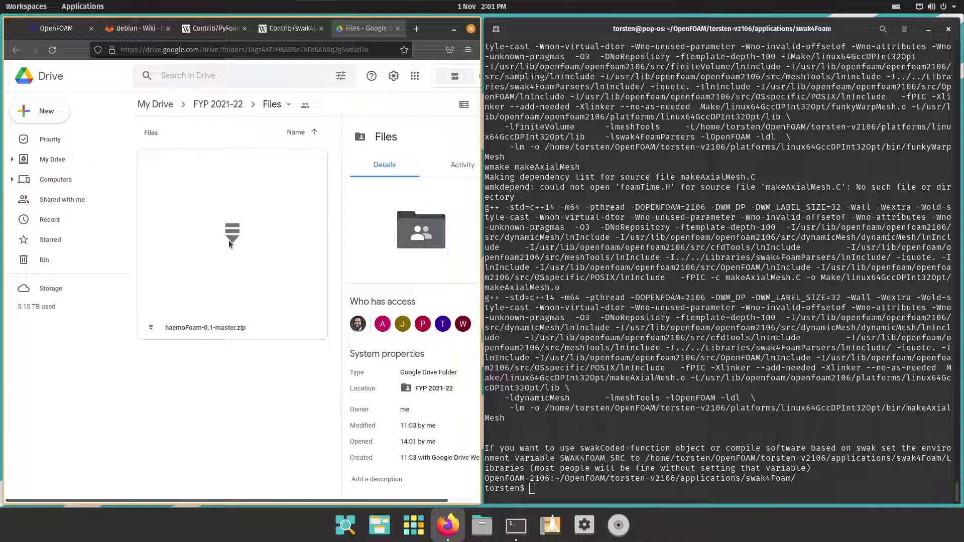
Download haemoFoam-0.1-master.zip from Google Drive and open it in Archive Manager
{"action": "right_click", "coordinate": [216, 308]}
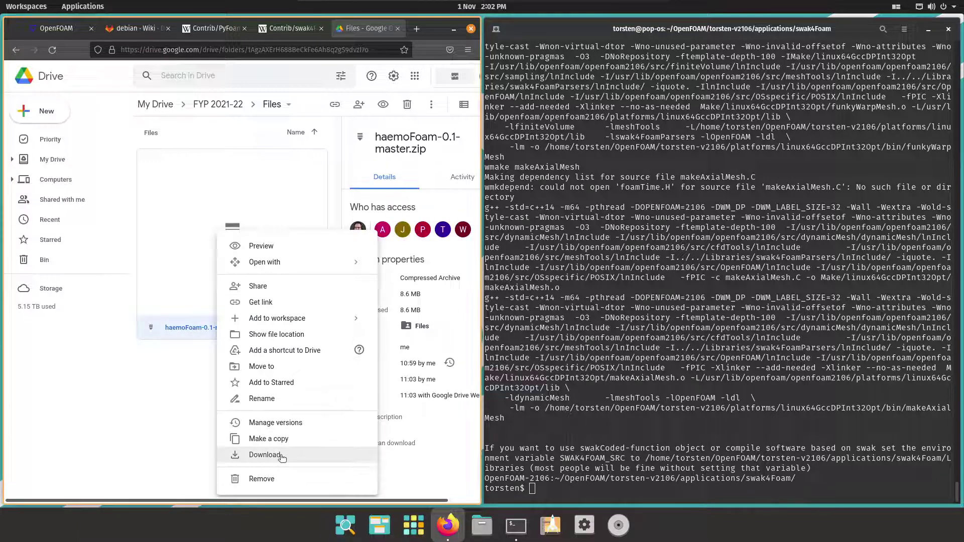
{"action": "left_click", "coordinate": [180, 416]}
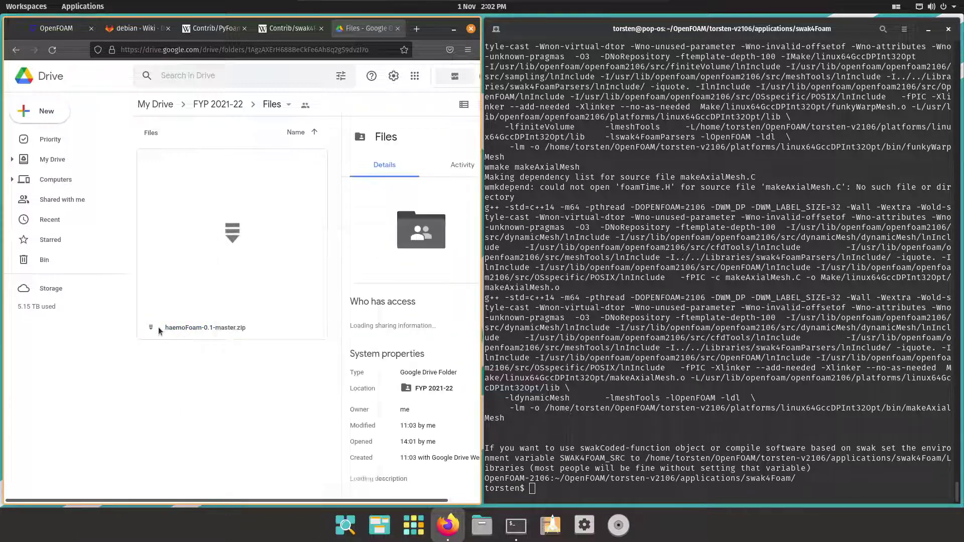
{"action": "right_click", "coordinate": [217, 327]}
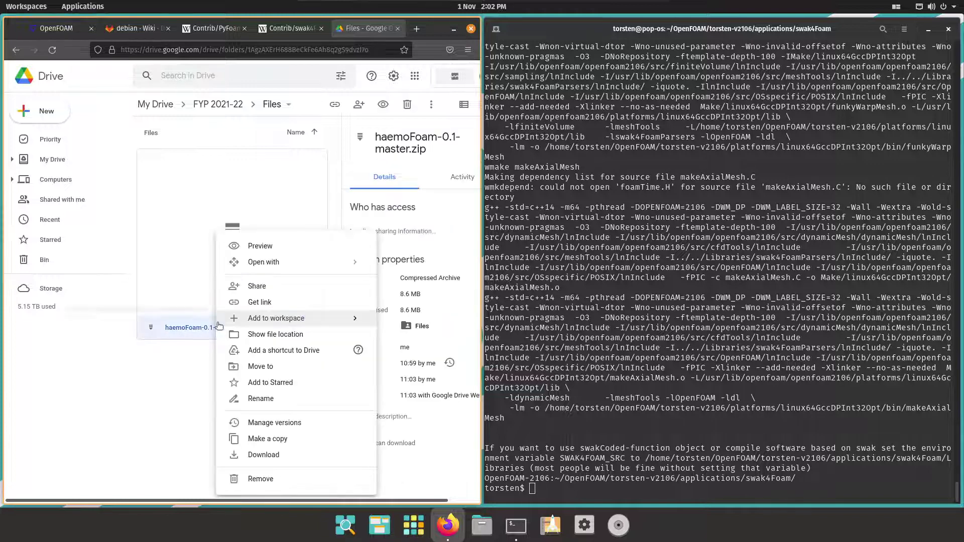
{"action": "left_click", "coordinate": [274, 457]}
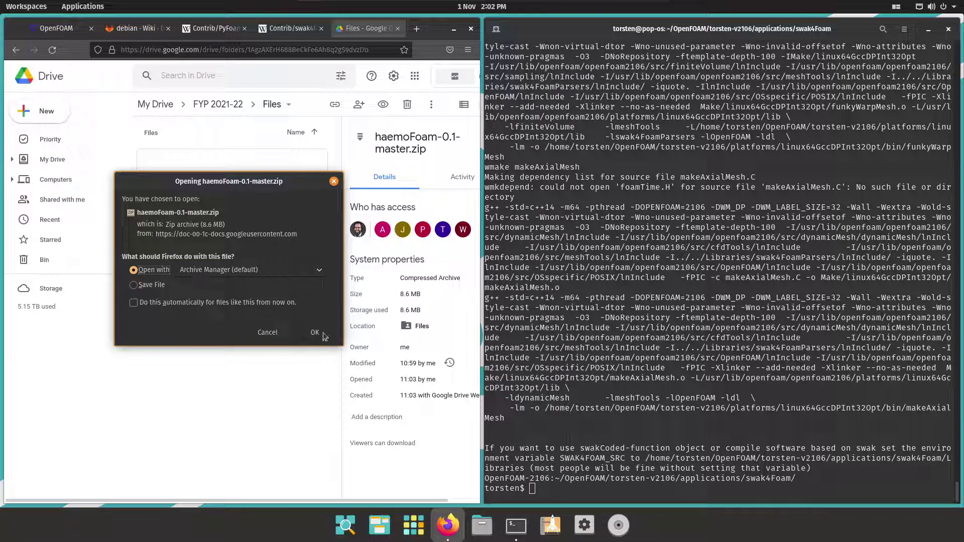
{"action": "left_click", "coordinate": [323, 332]}
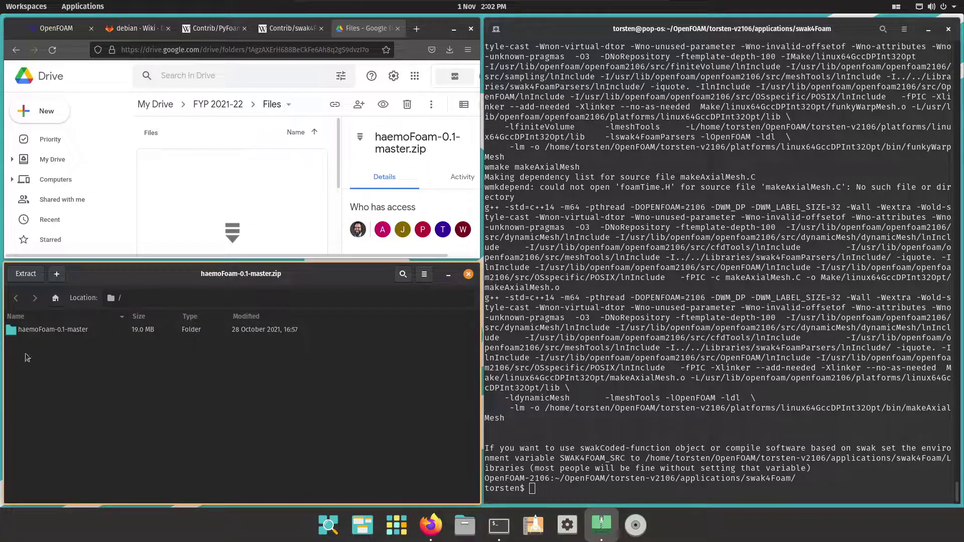
Extract the haemoFoam-0.1-master folder into OpenFOAM/torsten-v2106/applications, then close the file window
{"action": "left_click", "coordinate": [33, 334]}
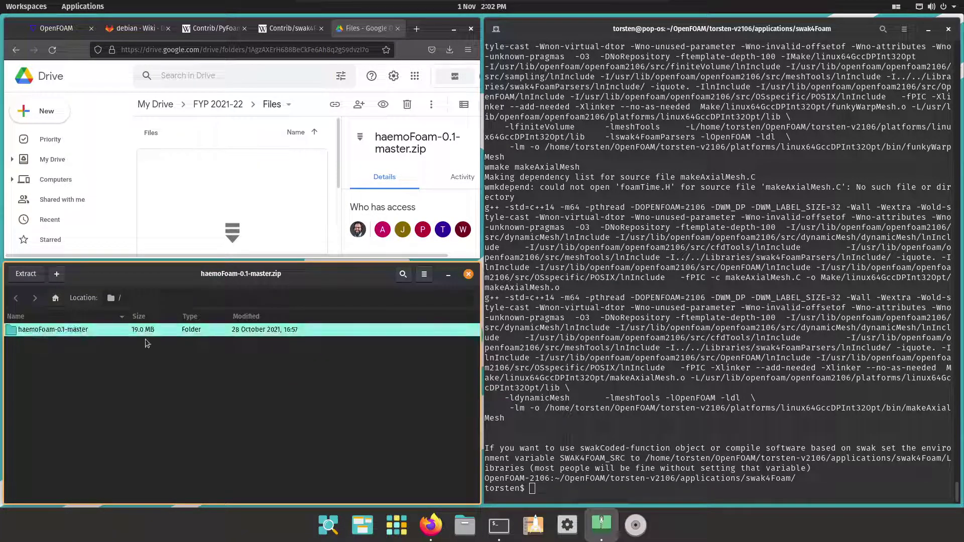
{"action": "left_click", "coordinate": [26, 273]}
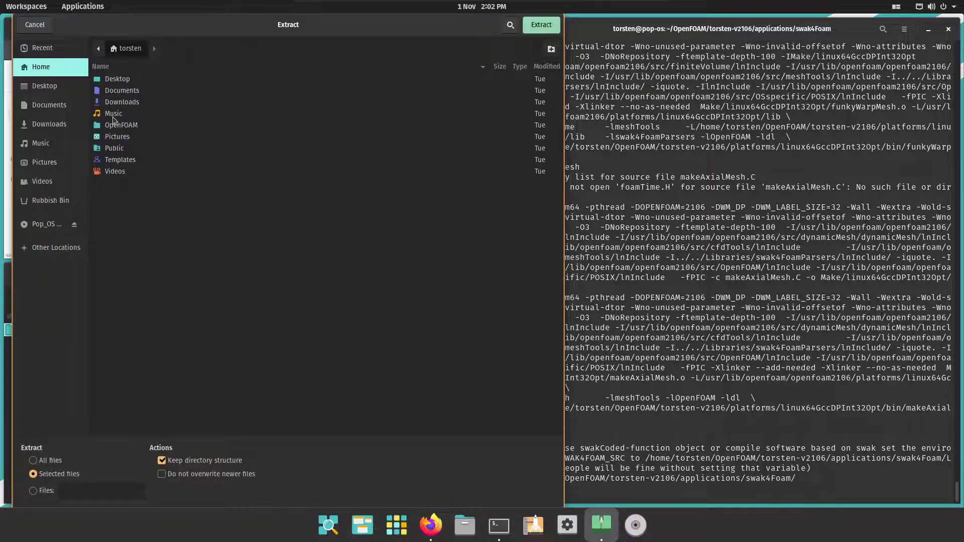
{"action": "double_click", "coordinate": [123, 125]}
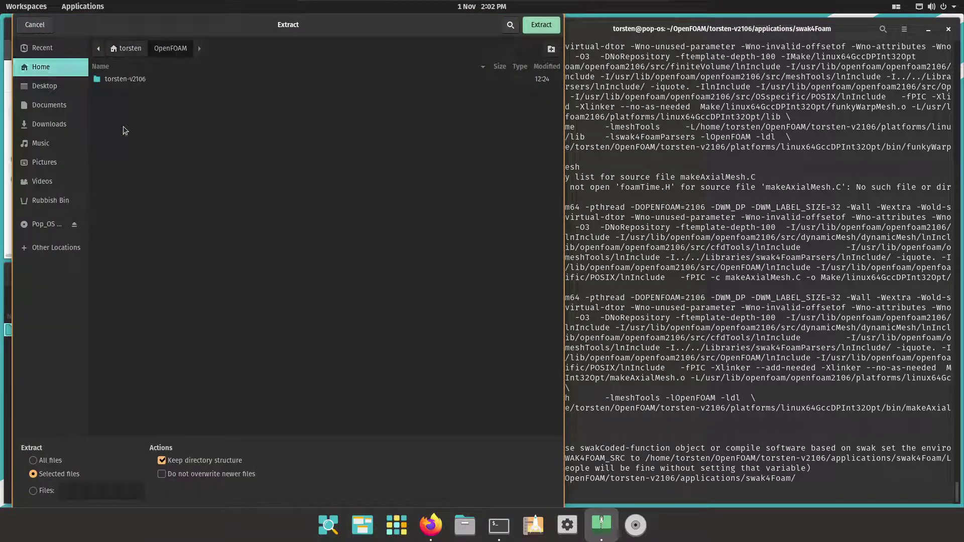
{"action": "double_click", "coordinate": [125, 79]}
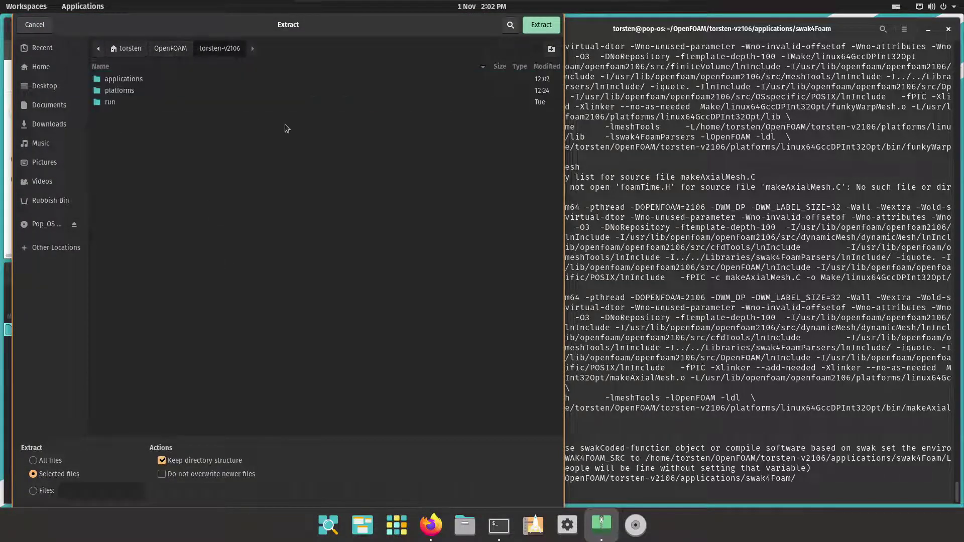
{"action": "double_click", "coordinate": [134, 80]}
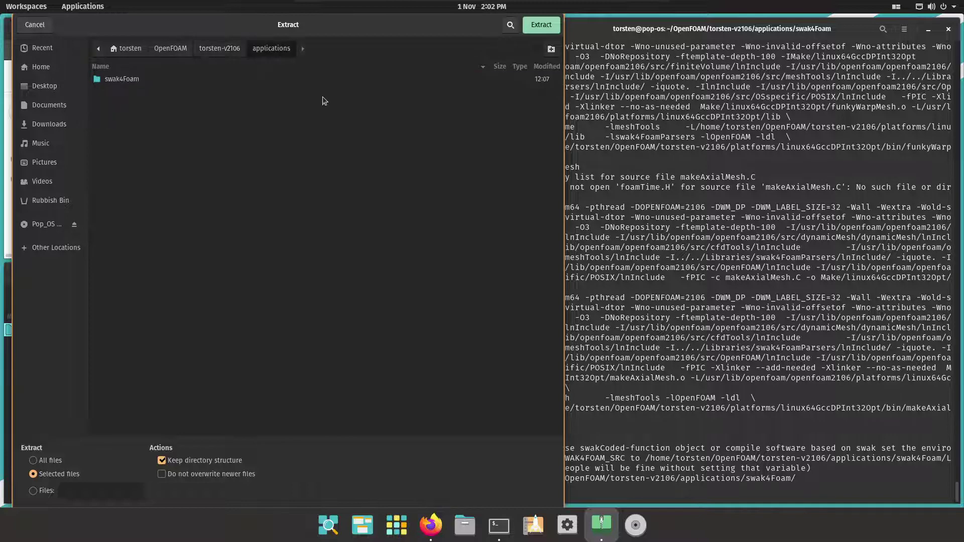
{"action": "left_click", "coordinate": [539, 29]}
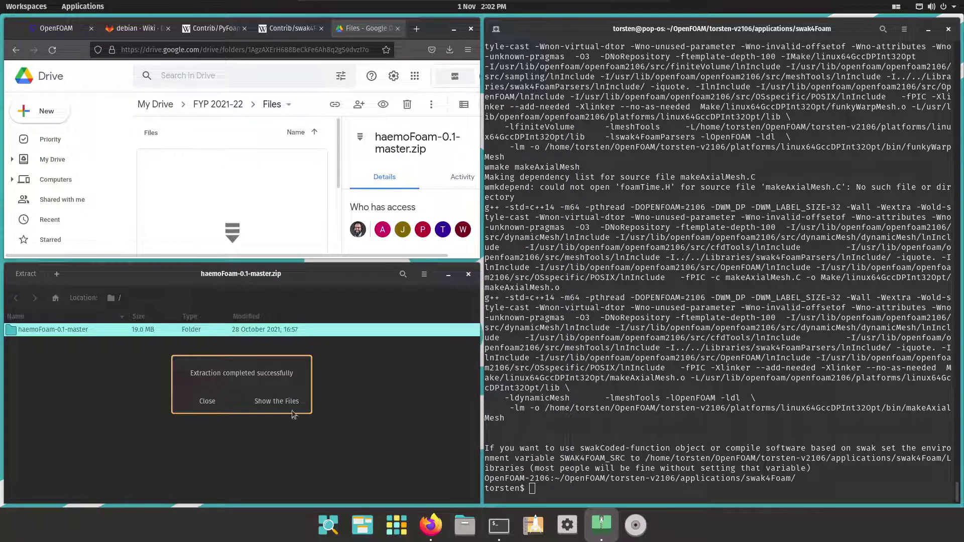
{"action": "left_click", "coordinate": [276, 403]}
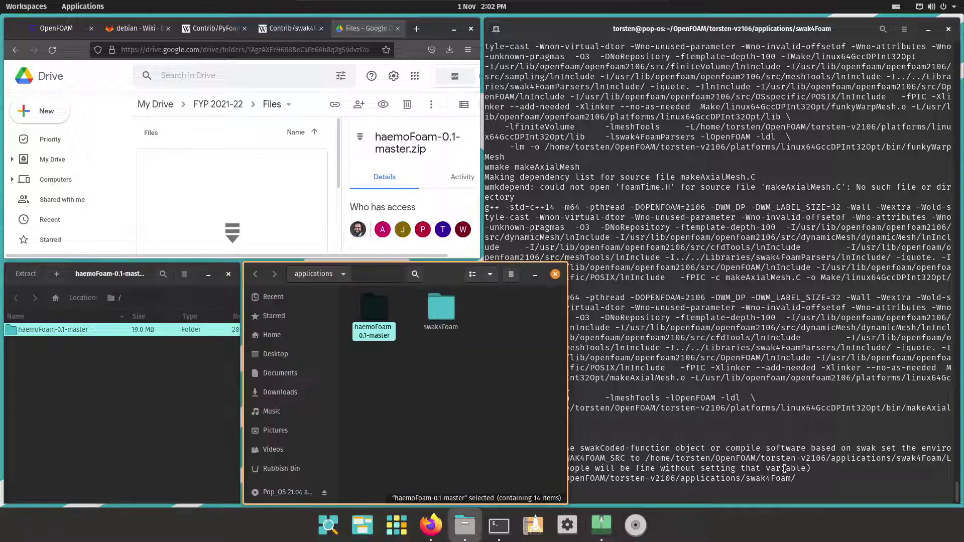
{"action": "left_click", "coordinate": [555, 274]}
Change from home into OpenFOAM/torsten-v2106/applications/haemoFoam-0.1-master using Tab completion
{"action": "left_click", "coordinate": [677, 378]}
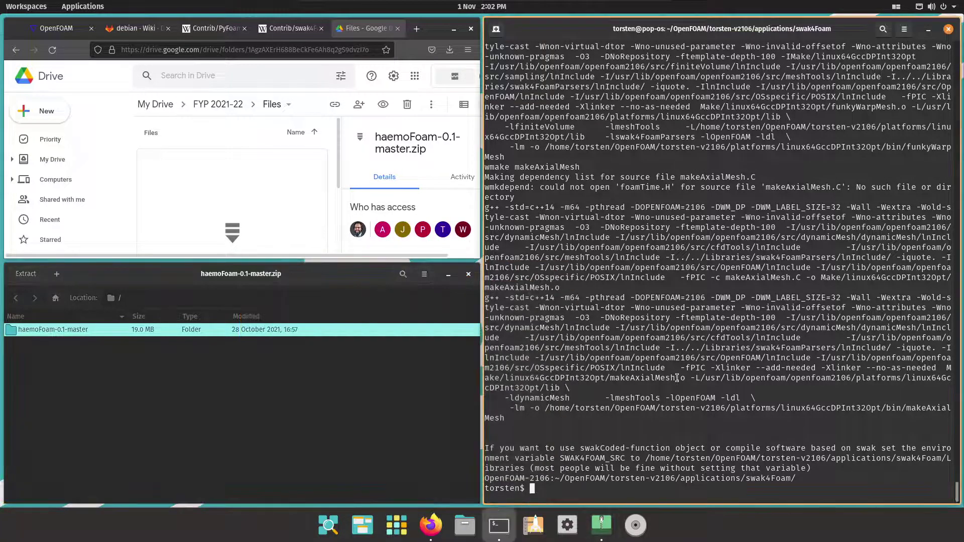
{"action": "type", "text": "cd"}
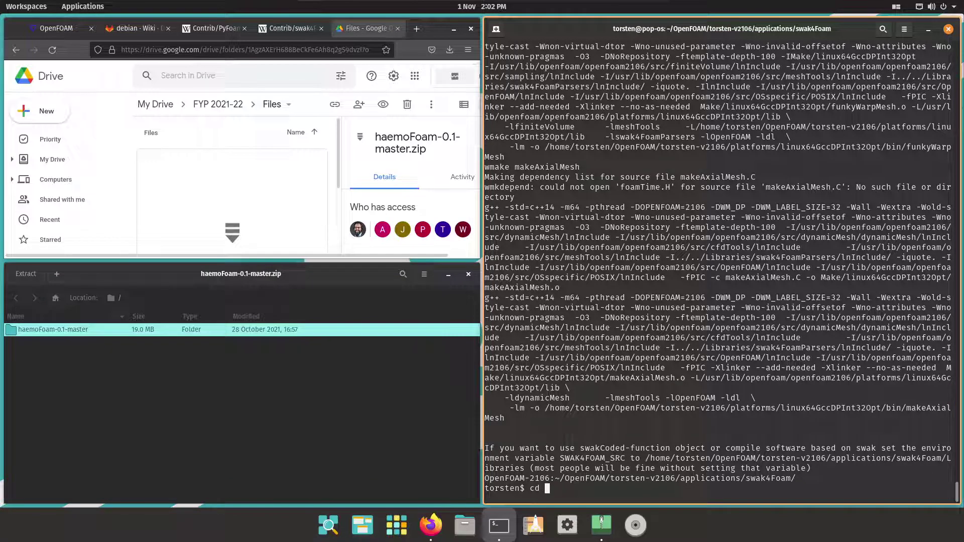
{"action": "key", "text": "Return"}
{"action": "type", "text": "cd"}
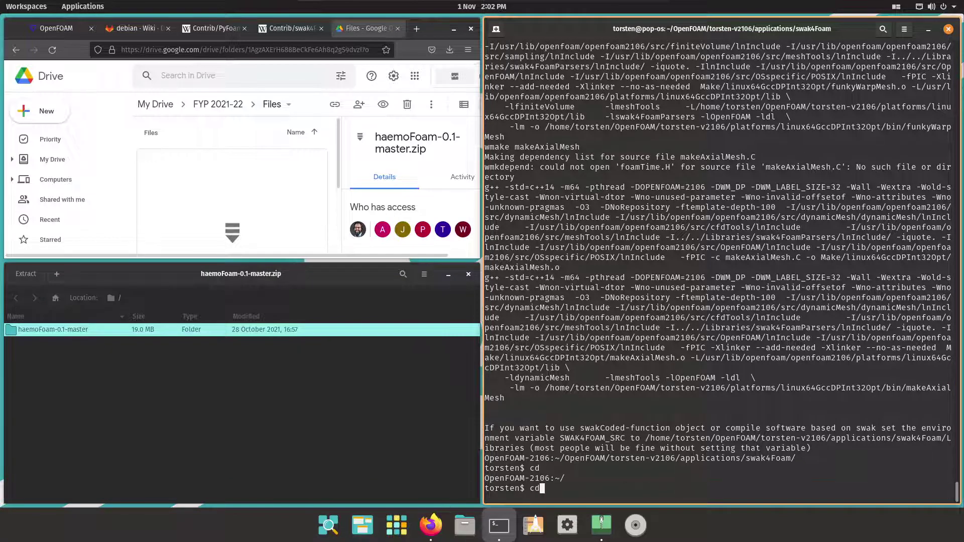
{"action": "type", "text": " Op"}
{"action": "key", "text": "Tab"}
{"action": "type", "text": "tor"}
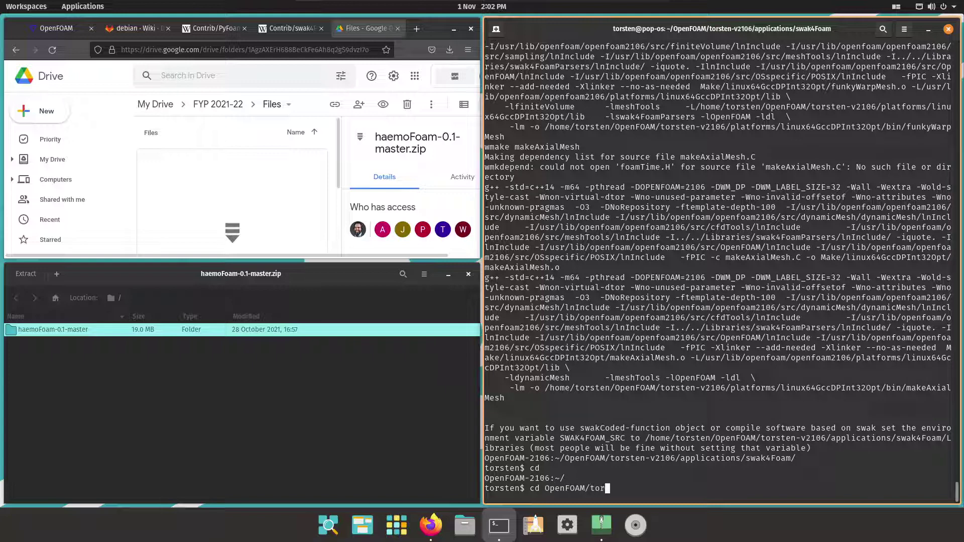
{"action": "key", "text": "Tab"}
{"action": "type", "text": "apo"}
{"action": "key", "text": "BackSpace"}
{"action": "key", "text": "BackSpace"}
{"action": "type", "text": "pp"}
{"action": "key", "text": "Tab"}
{"action": "type", "text": "haem"}
{"action": "key", "text": "Tab"}
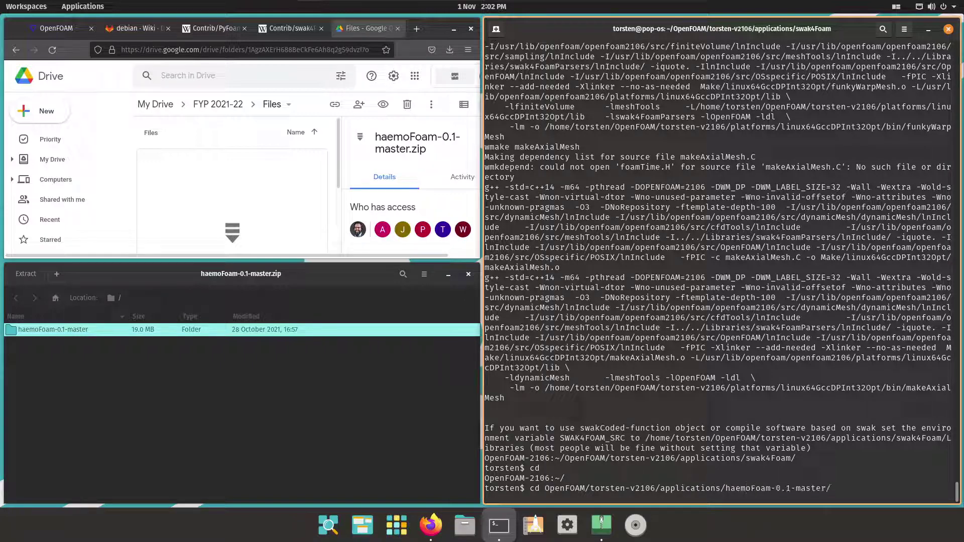
{"action": "key", "text": "Return"}
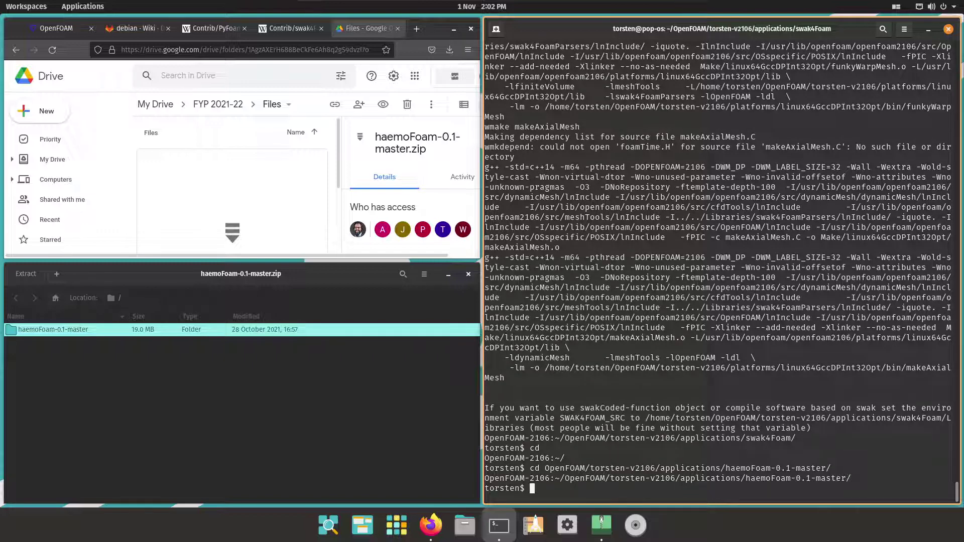
Enter ./Allwmake at the prompt without running it yet
{"action": "type", "text": "./Allw"}
{"action": "key", "text": "Tab"}
{"action": "key", "text": "BackSpace"}
{"action": "key", "text": "BackSpace"}
{"action": "key", "text": "BackSpace"}
{"action": "key", "text": "BackSpace"}
{"action": "key", "text": "BackSpace"}
{"action": "key", "text": "BackSpace"}
{"action": "key", "text": "BackSpace"}
{"action": "key", "text": "BackSpace"}
{"action": "key", "text": "BackSpace"}
{"action": "key", "text": "BackSpace"}
{"action": "key", "text": "BackSpace"}
{"action": "type", "text": "./Allwmake"}
Confirm Allwmake exists in haemoFoam-0.1-master, then run ./Allwmake to start compiling
{"action": "double_click", "coordinate": [31, 332]}
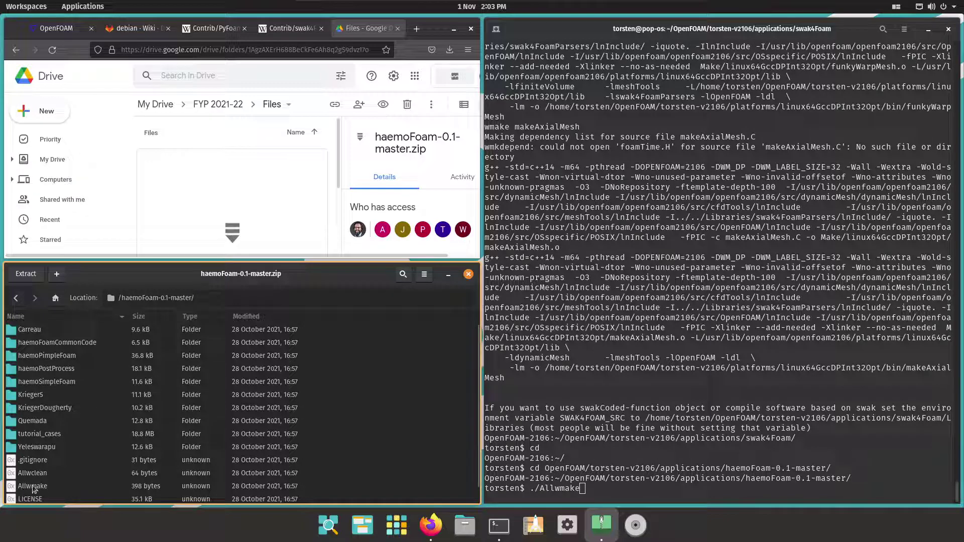
{"action": "scroll", "coordinate": [44, 444], "scroll_direction": "down", "scroll_amount": 1}
{"action": "left_click", "coordinate": [726, 496]}
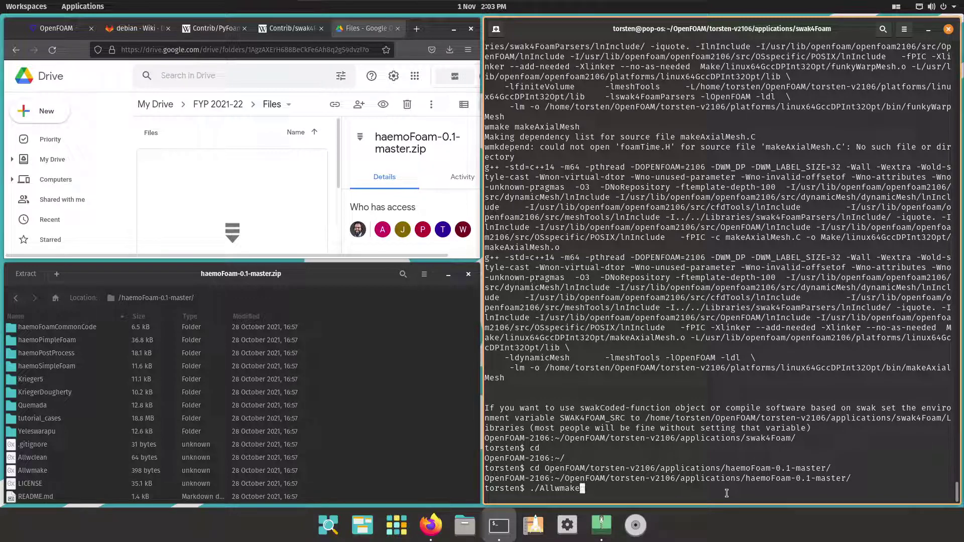
{"action": "key", "text": "BackSpace"}
{"action": "key", "text": "BackSpace"}
{"action": "key", "text": "BackSpace"}
{"action": "key", "text": "BackSpace"}
{"action": "key", "text": "BackSpace"}
{"action": "key", "text": "BackSpace"}
{"action": "key", "text": "BackSpace"}
{"action": "key", "text": "BackSpace"}
{"action": "key", "text": "BackSpace"}
{"action": "key", "text": "BackSpace"}
{"action": "type", "text": "openfoam2106"}
{"action": "key", "text": "BackSpace"}
{"action": "key", "text": "BackSpace"}
{"action": "key", "text": "BackSpace"}
{"action": "key", "text": "BackSpace"}
{"action": "key", "text": "BackSpace"}
{"action": "key", "text": "BackSpace"}
{"action": "key", "text": "BackSpace"}
{"action": "key", "text": "BackSpace"}
{"action": "key", "text": "BackSpace"}
{"action": "key", "text": "BackSpace"}
{"action": "key", "text": "BackSpace"}
{"action": "key", "text": "BackSpace"}
{"action": "type", "text": "./Allwmake"}
{"action": "key", "text": "Return"}
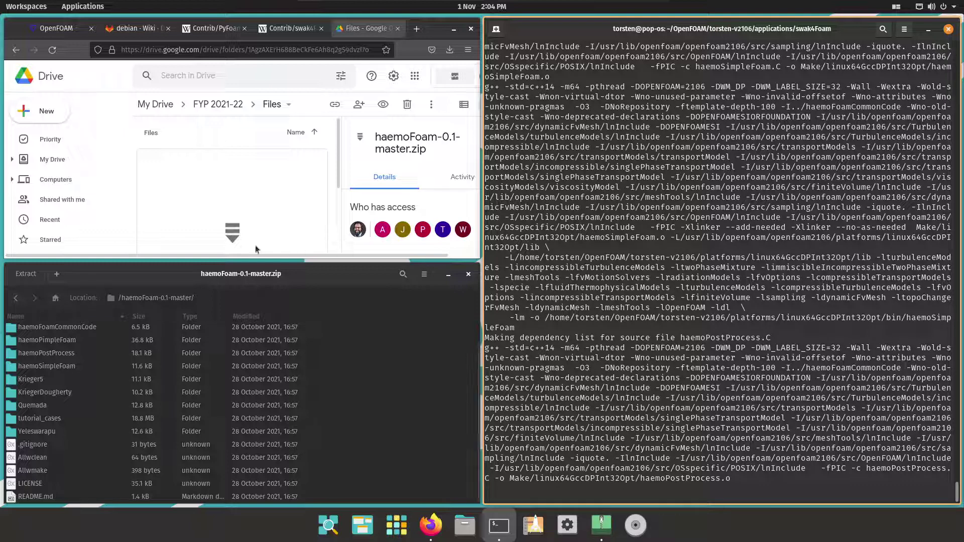
Close Archive Manager and open a Files window on the Home folder while the build runs
{"action": "scroll", "coordinate": [256, 244], "scroll_direction": "down", "scroll_amount": 2}
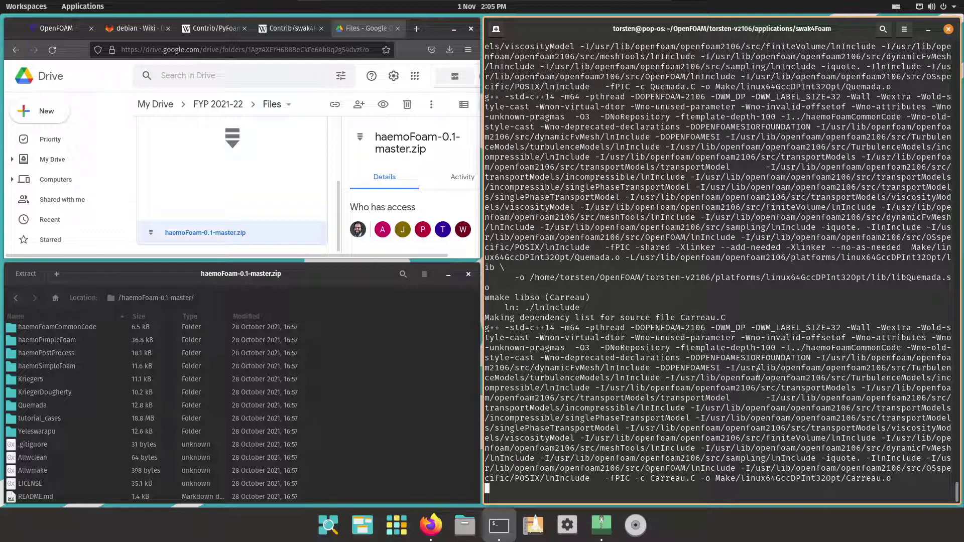
{"action": "left_click", "coordinate": [469, 278]}
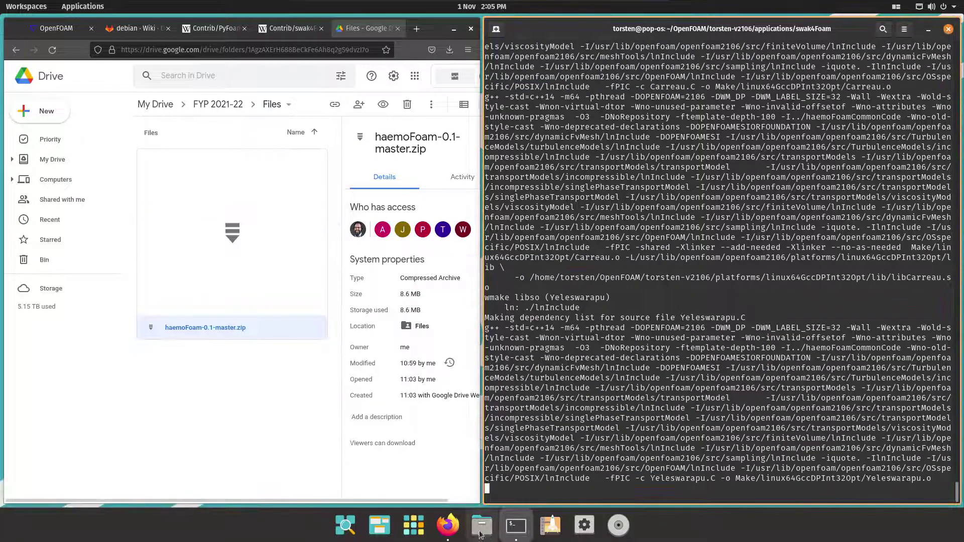
{"action": "left_click", "coordinate": [480, 530]}
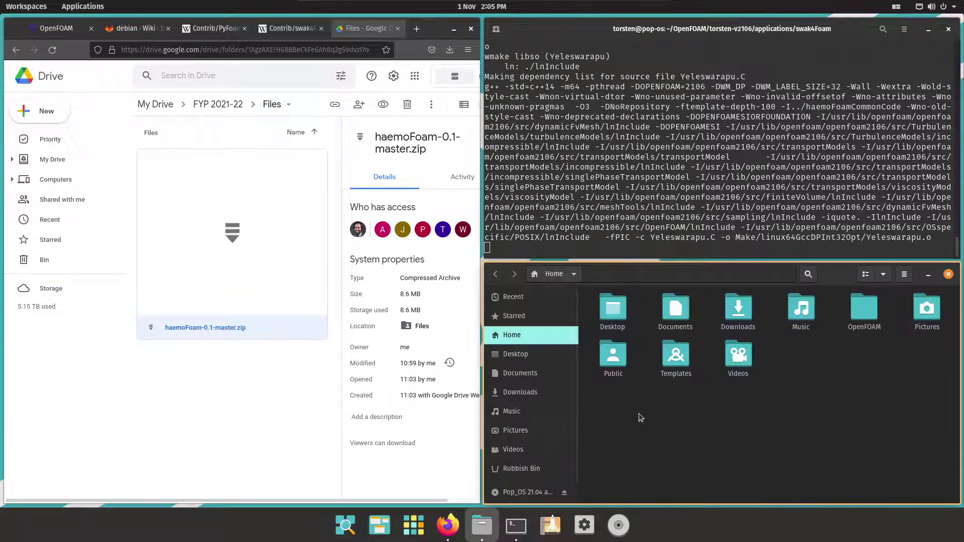
Copy carotid_transient_coarse_tet from haemoFoam-0.1-master/tutorial_cases
{"action": "left_click", "coordinate": [873, 311]}
{"action": "double_click", "coordinate": [873, 312]}
{"action": "double_click", "coordinate": [634, 309]}
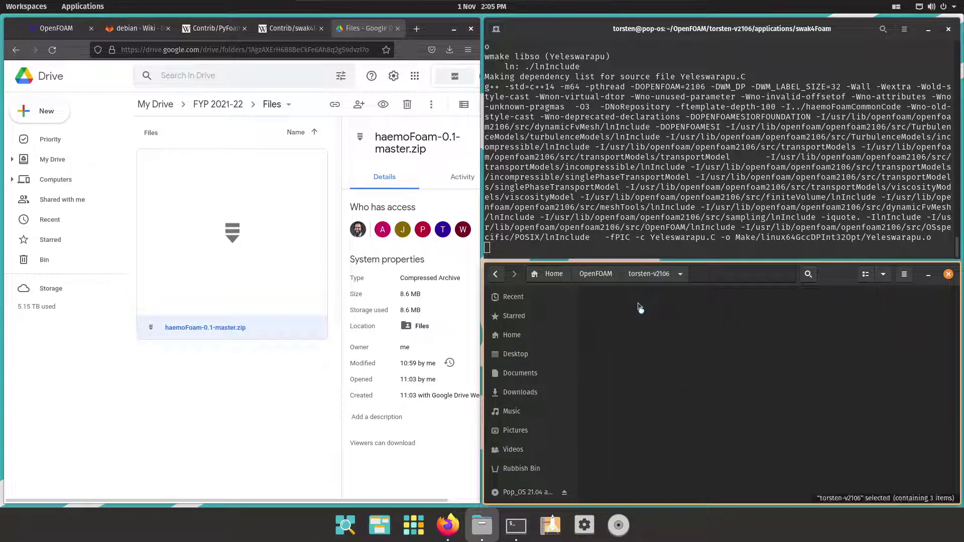
{"action": "double_click", "coordinate": [616, 309]}
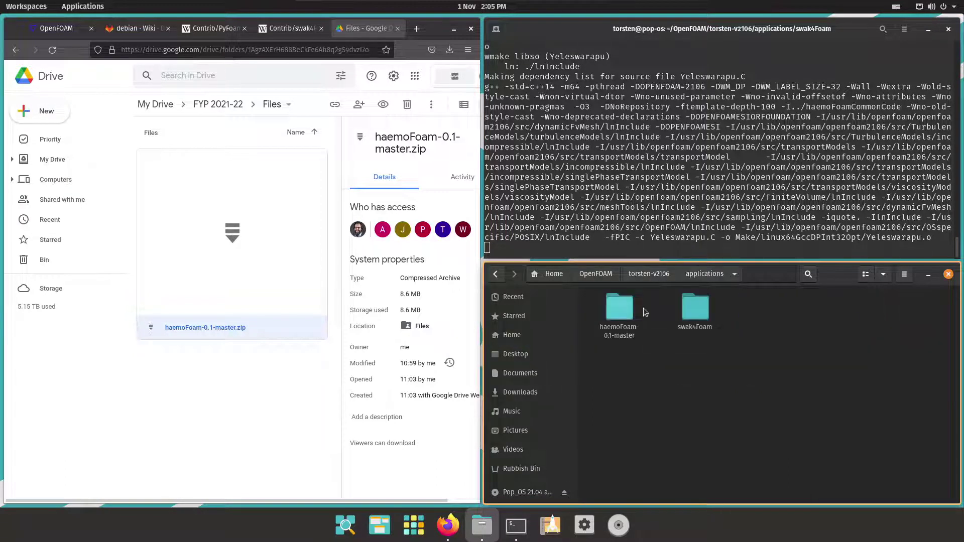
{"action": "double_click", "coordinate": [619, 309]}
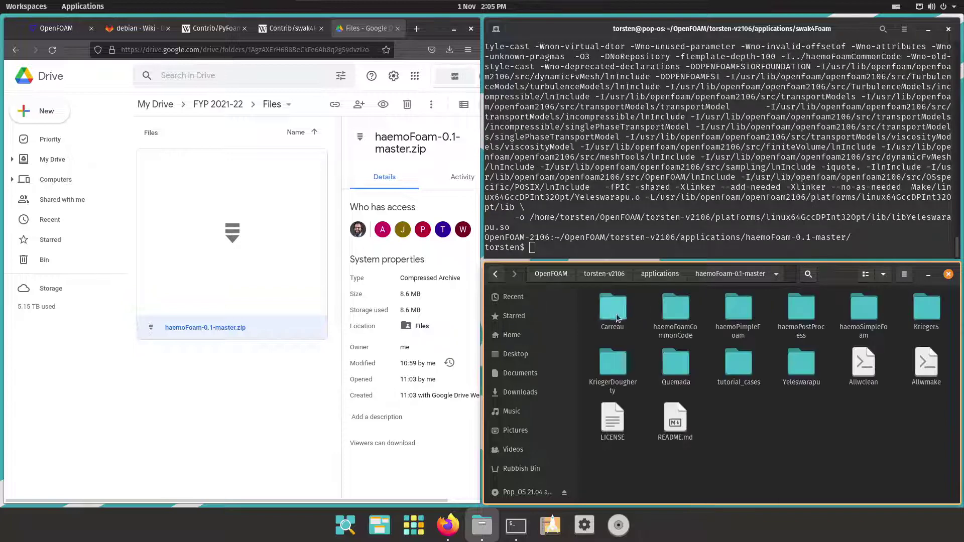
{"action": "double_click", "coordinate": [748, 366]}
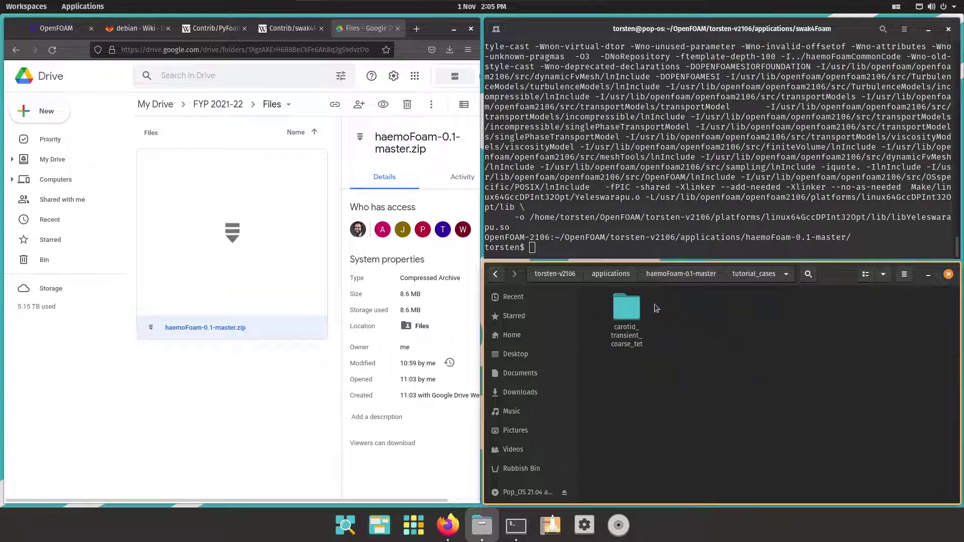
{"action": "right_click", "coordinate": [637, 312]}
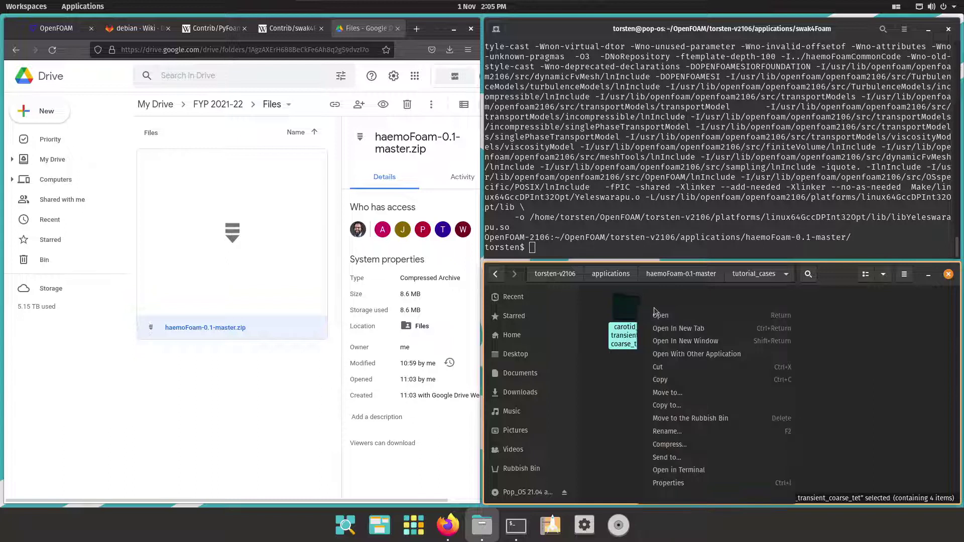
{"action": "left_click", "coordinate": [690, 387]}
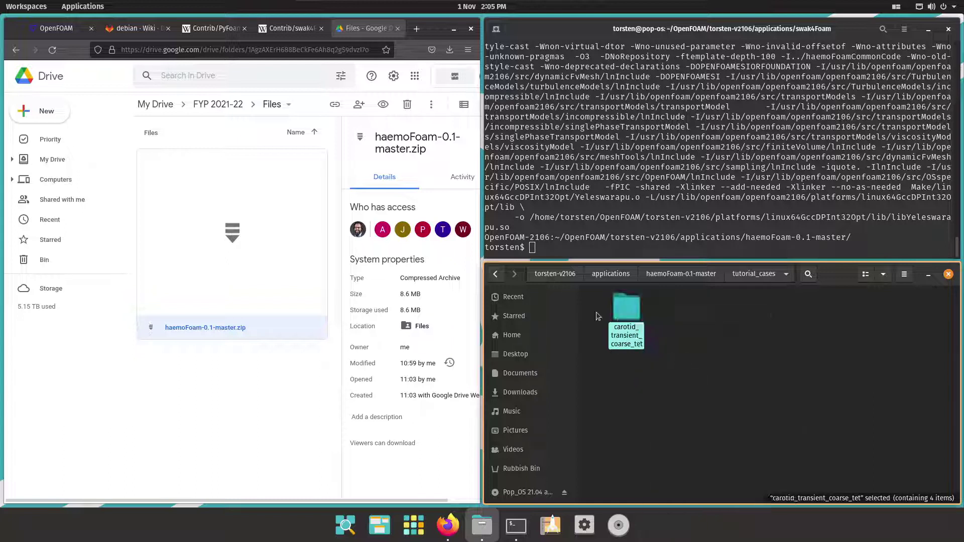
Paste the carotid case into the empty torsten-v2106/run folder
{"action": "left_click", "coordinate": [557, 275]}
{"action": "double_click", "coordinate": [751, 314]}
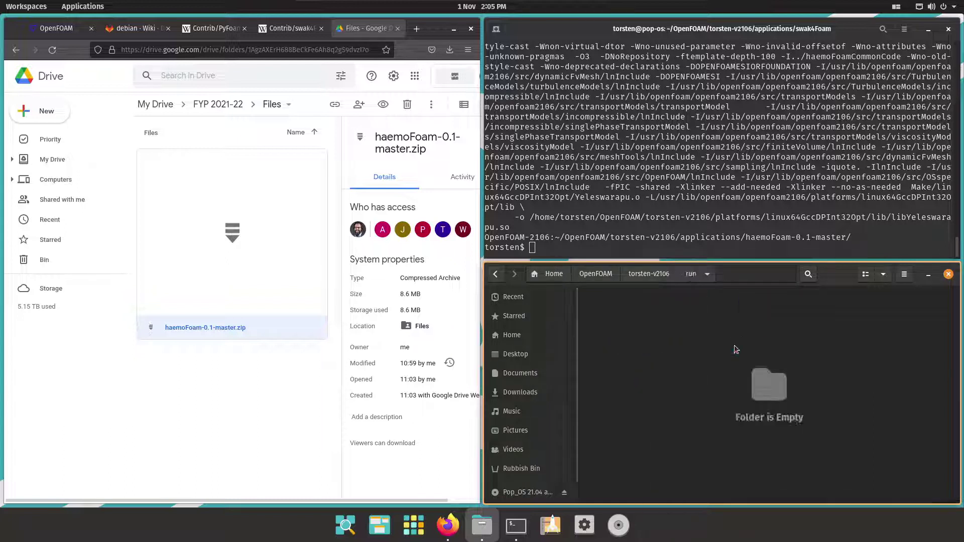
{"action": "right_click", "coordinate": [698, 369]}
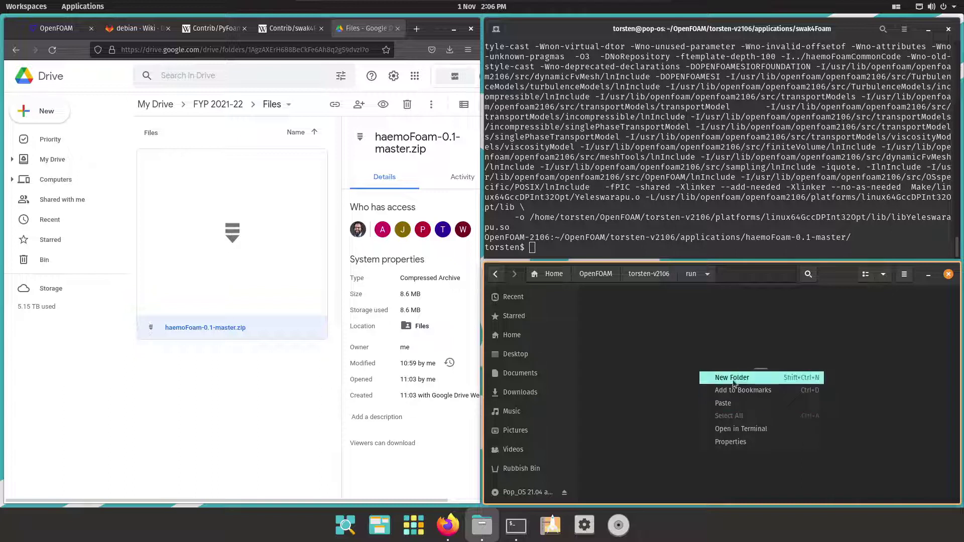
{"action": "left_click", "coordinate": [732, 404]}
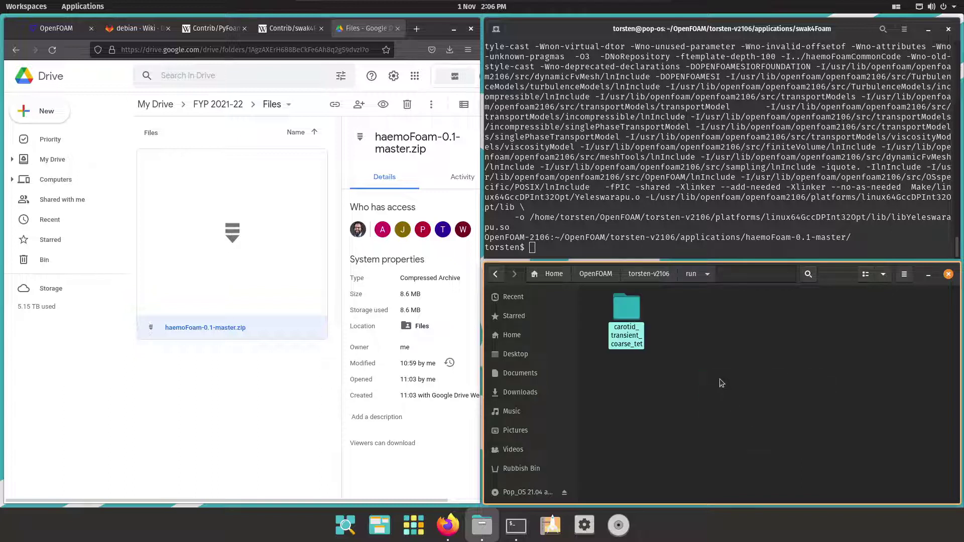
Go to the OpenFOAM run directory, list it, and enter carotid_transient_coarse_tet
{"action": "left_click", "coordinate": [644, 199]}
{"action": "type", "text": "cd"}
{"action": "key", "text": "Return"}
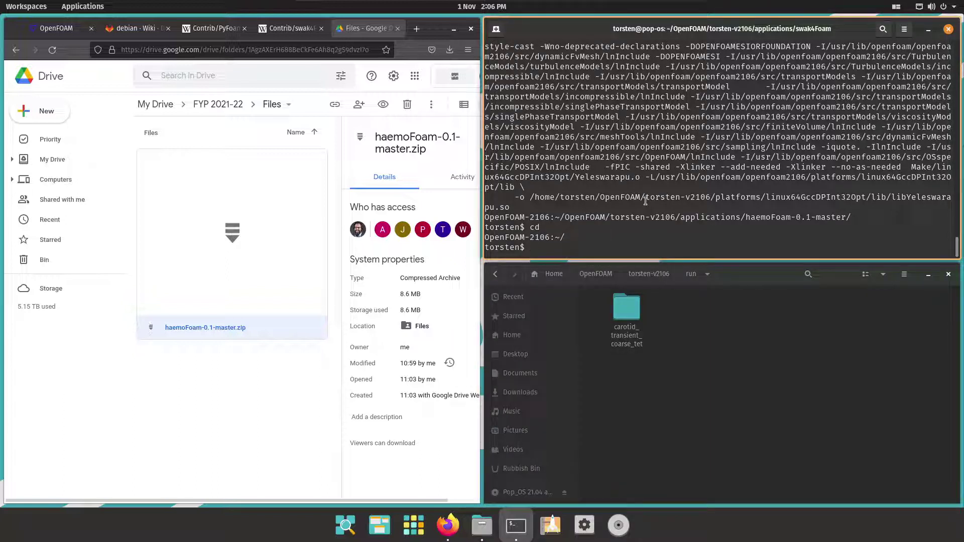
{"action": "type", "text": "run"}
{"action": "key", "text": "Return"}
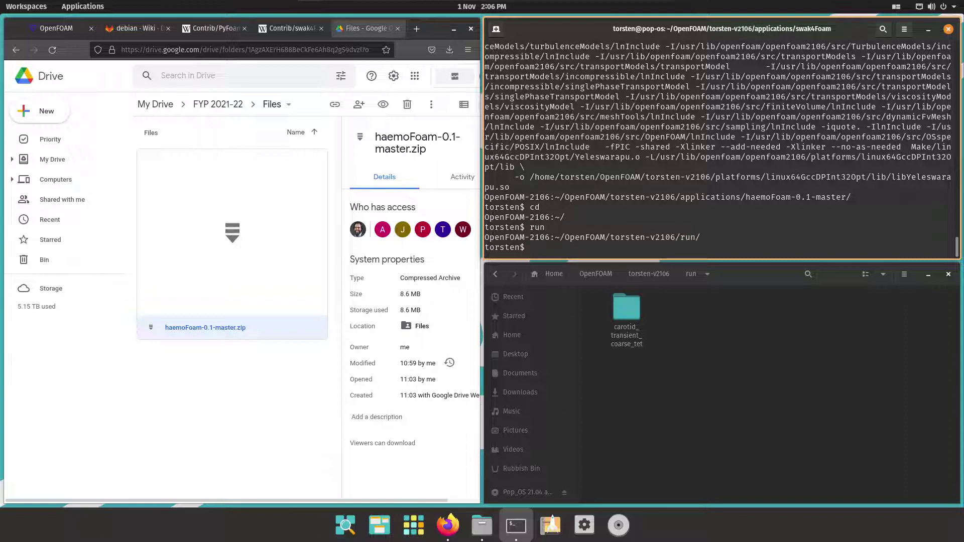
{"action": "type", "text": "ls"}
{"action": "key", "text": "Return"}
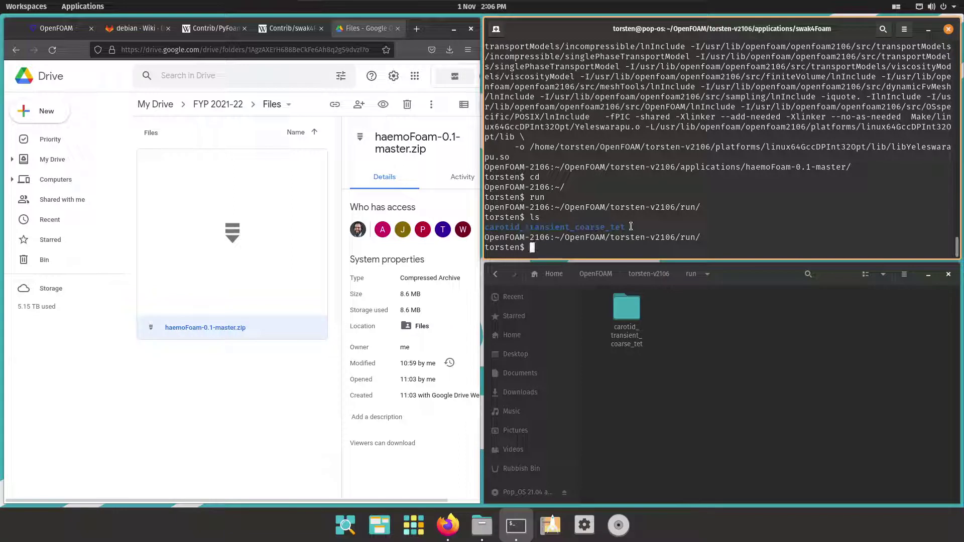
{"action": "type", "text": "cd ca"}
{"action": "key", "text": "Tab"}
{"action": "key", "text": "Return"}
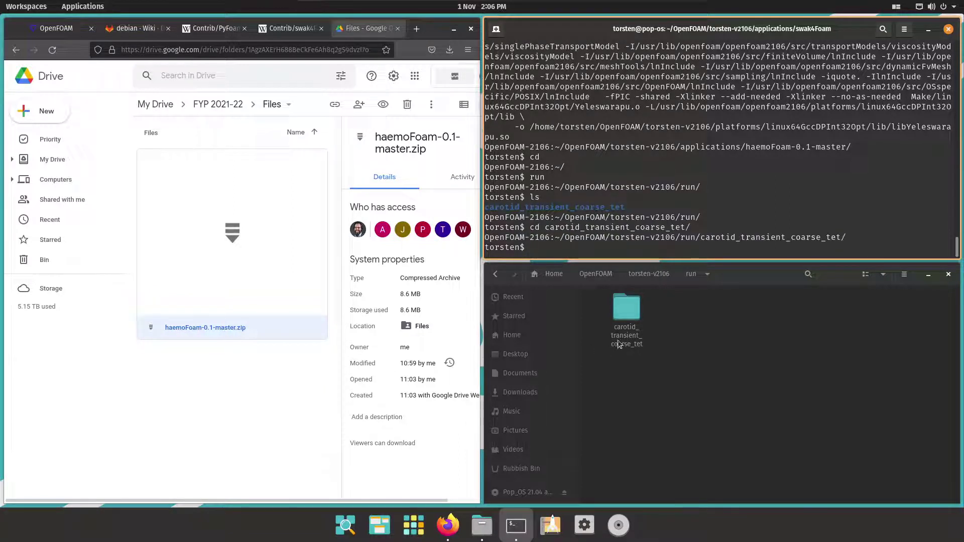
Start the haemoPimpleFoam solver in the carotid case directory
{"action": "double_click", "coordinate": [626, 307]}
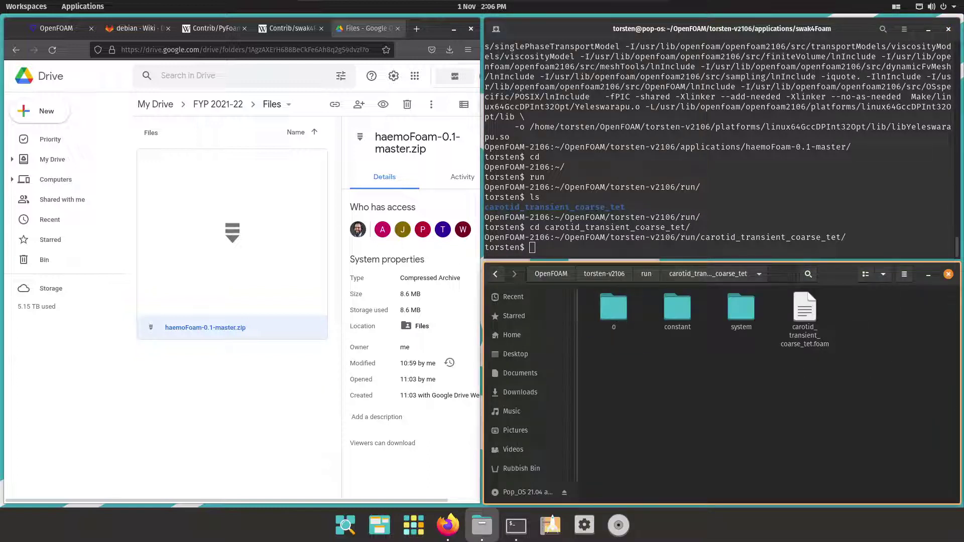
{"action": "left_click", "coordinate": [721, 249]}
{"action": "type", "text": "haem"}
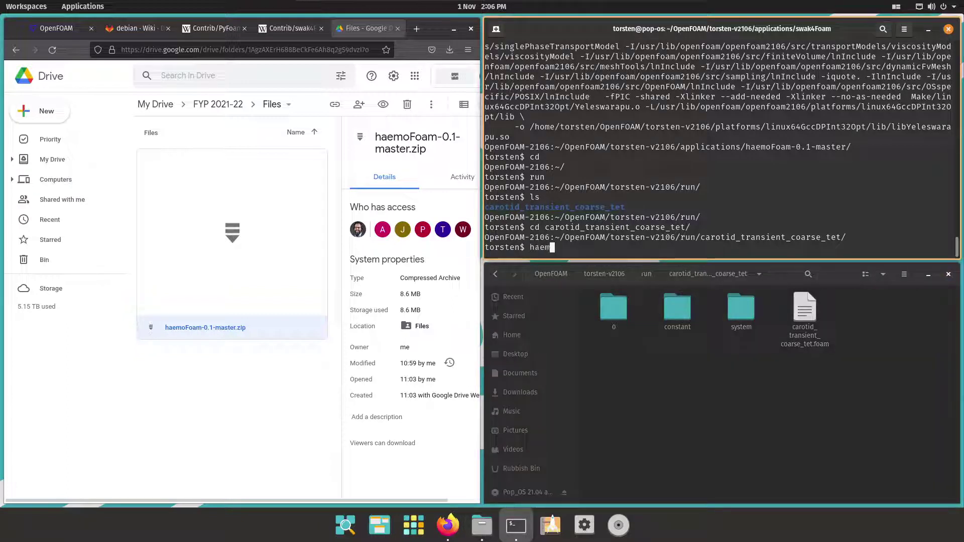
{"action": "type", "text": "oPimple"}
{"action": "key", "text": "Tab"}
{"action": "key", "text": "Return"}
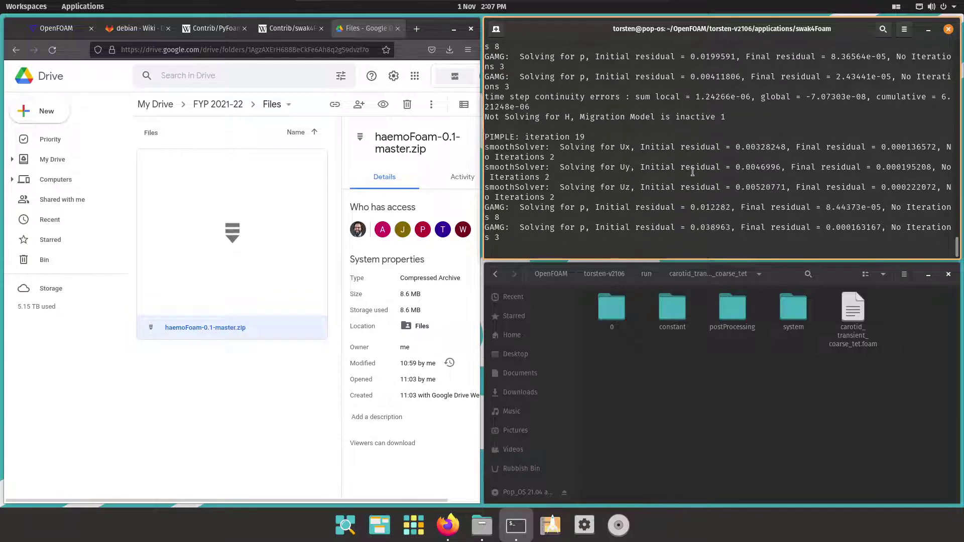
Interrupt haemoPimpleFoam with Ctrl+C after iteration 20 and check the case folder for output
{"action": "key", "text": "ctrl+c"}
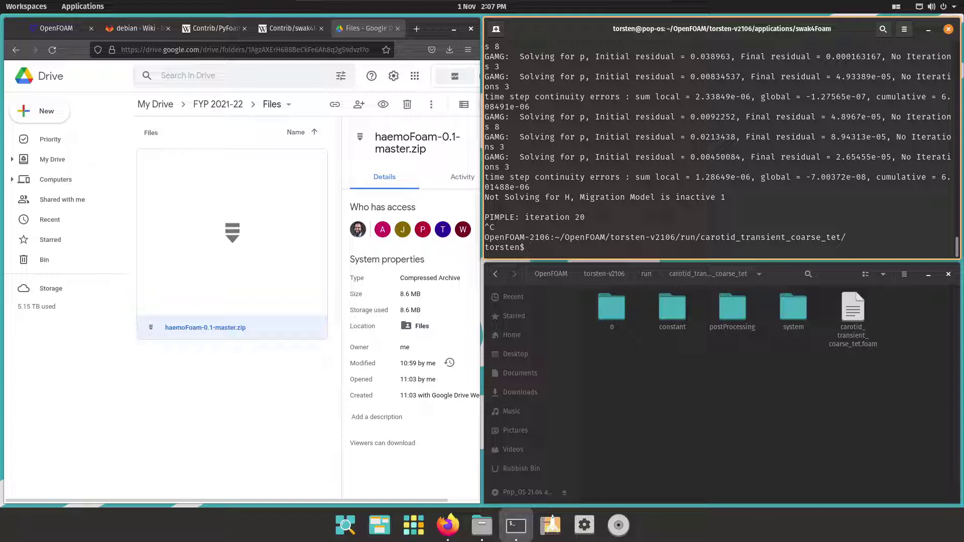
{"action": "left_click", "coordinate": [790, 396]}
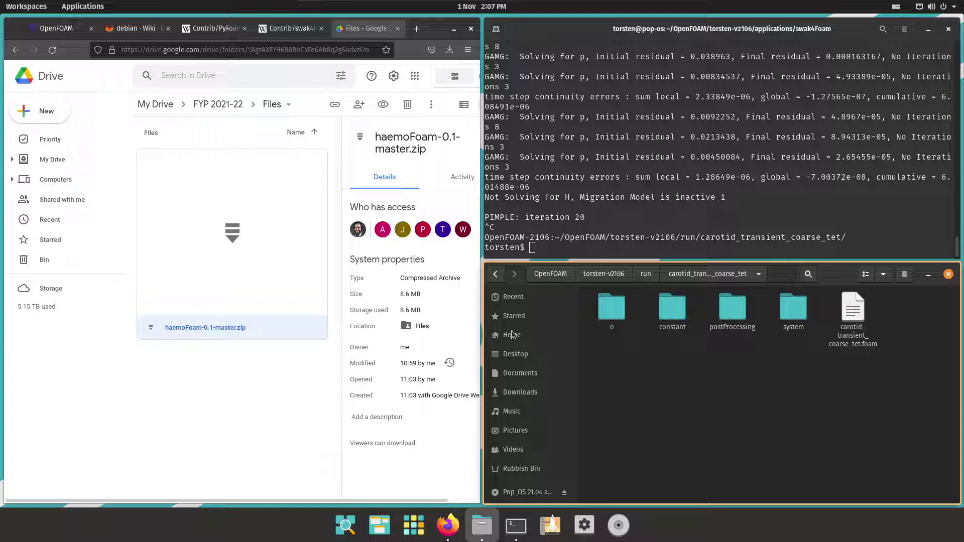
{"action": "left_click", "coordinate": [606, 245]}
{"action": "key", "text": "super"}
{"action": "type", "text": "par"}
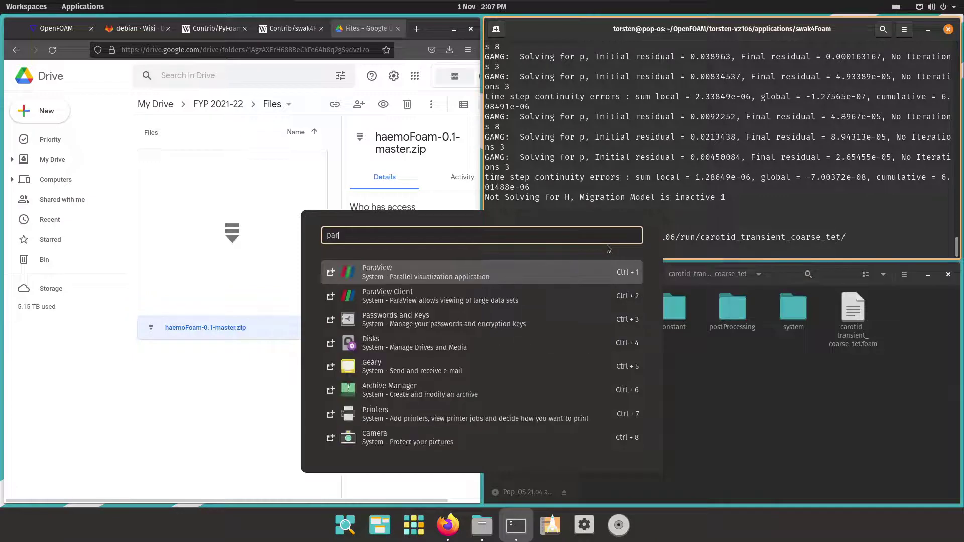
{"action": "left_click", "coordinate": [416, 275]}
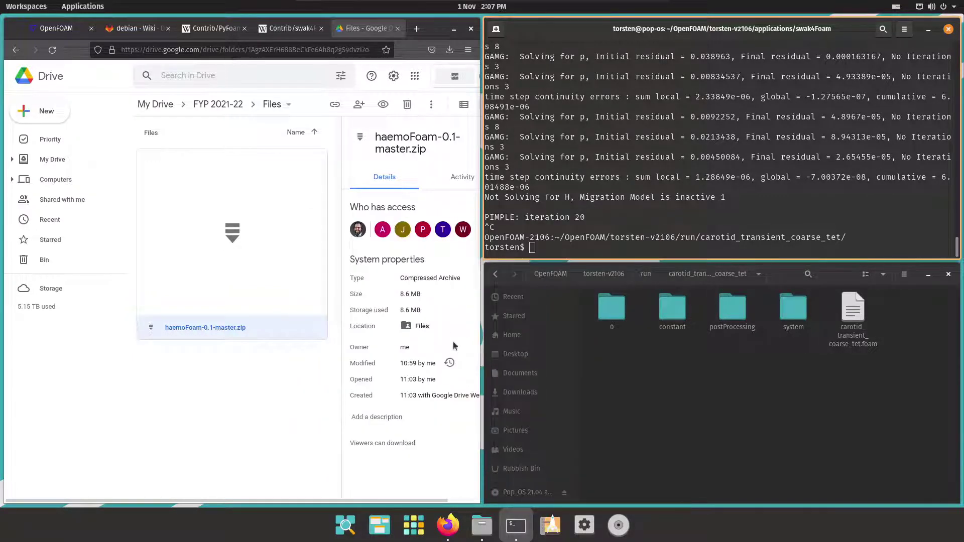
{"action": "key", "text": "super"}
{"action": "key", "text": "Escape"}
{"action": "key", "text": "super"}
{"action": "key", "text": "Escape"}
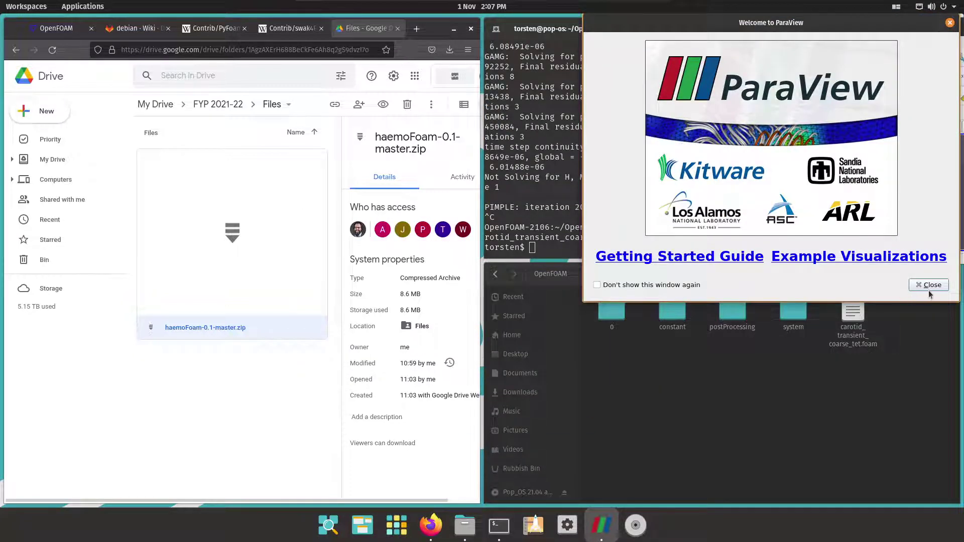
{"action": "left_click", "coordinate": [929, 285]}
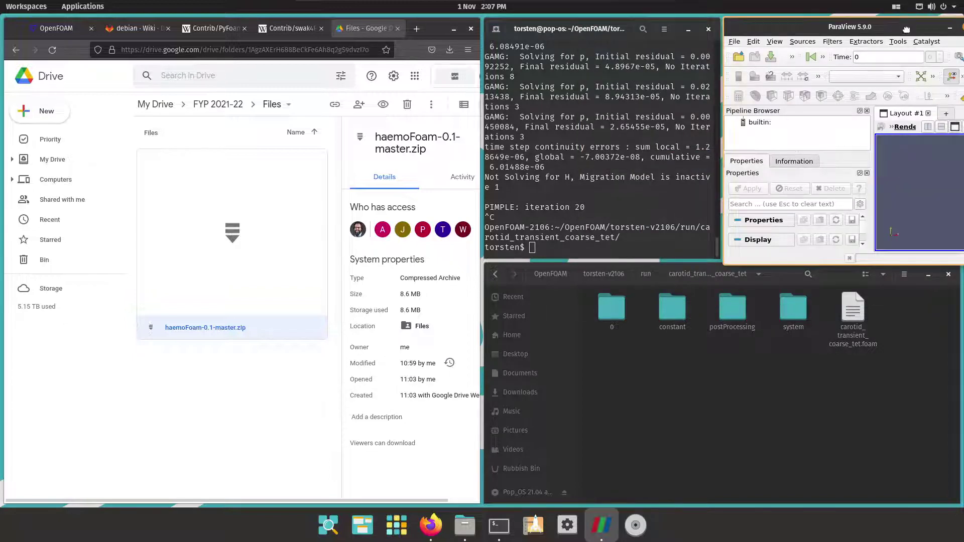
{"action": "left_click_drag", "start_coordinate": [906, 29], "coordinate": [814, 265]}
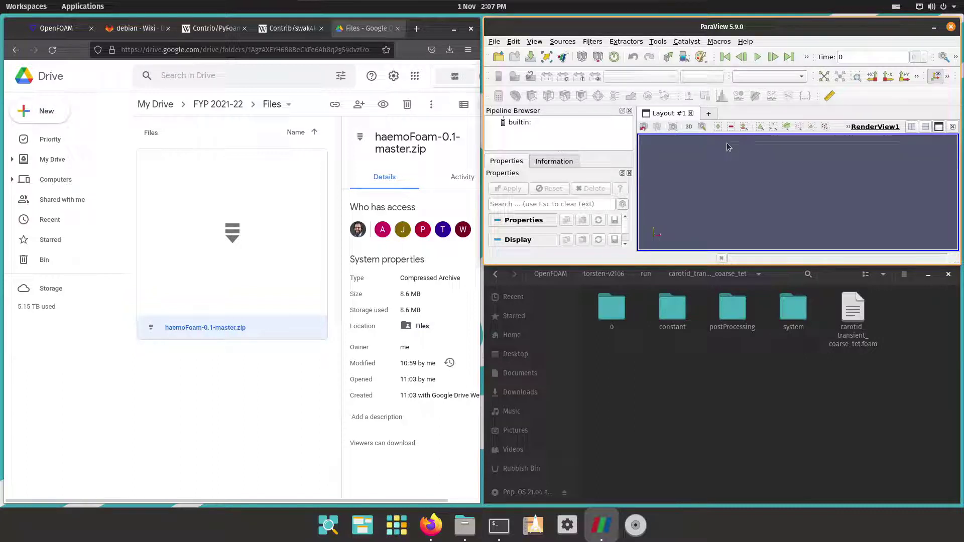
{"action": "left_click", "coordinate": [951, 29]}
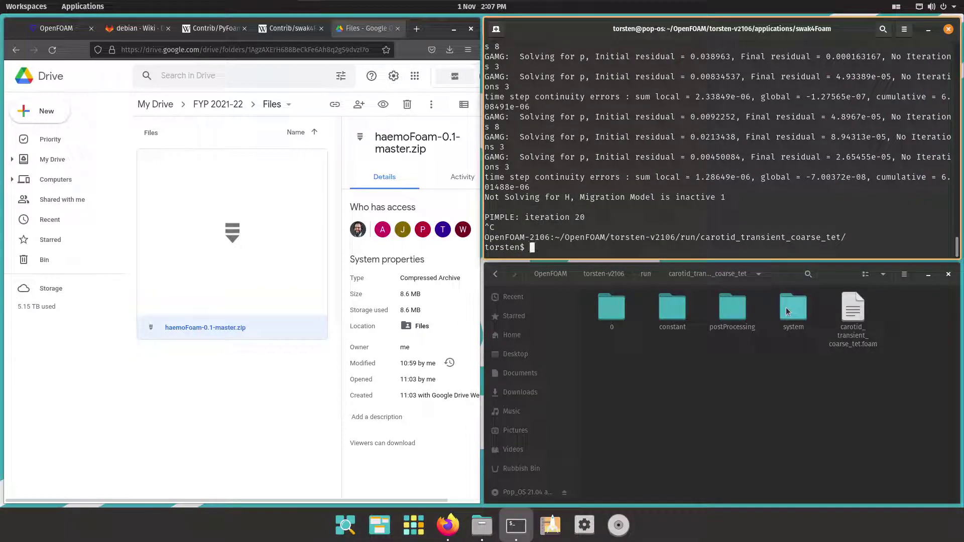